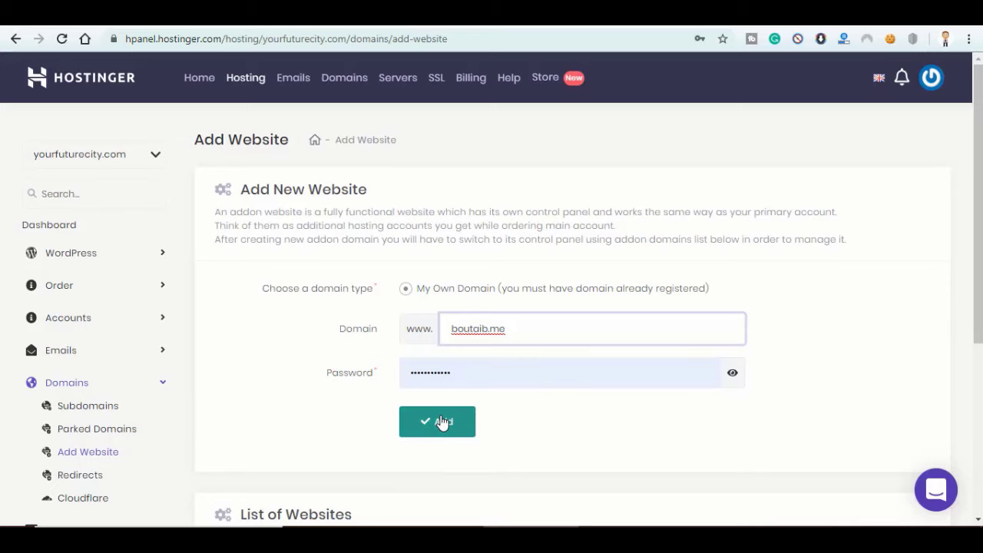
- Submit boutaib.me as a new website on the hosting plan and go to the list of websites
click(443, 422)
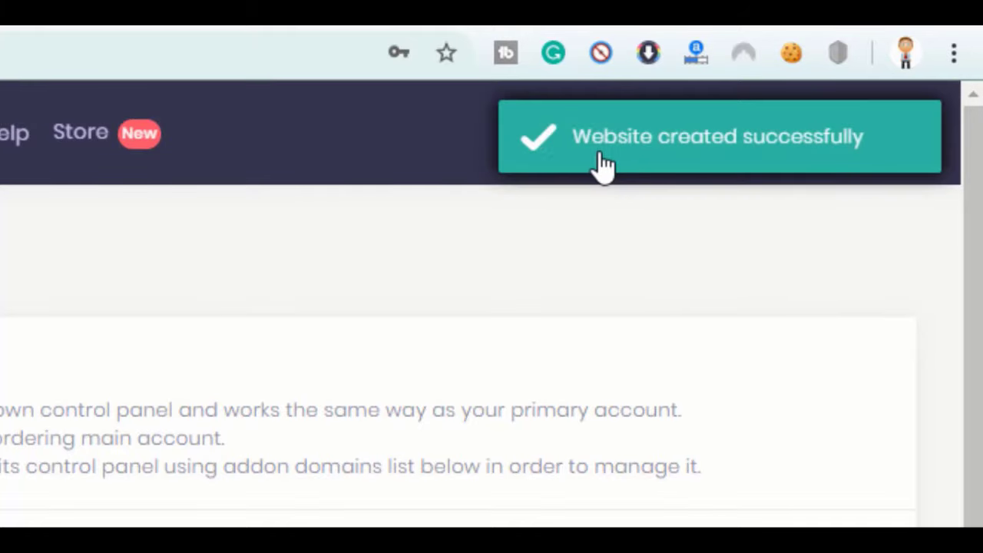
scroll(885, 97, down, 4)
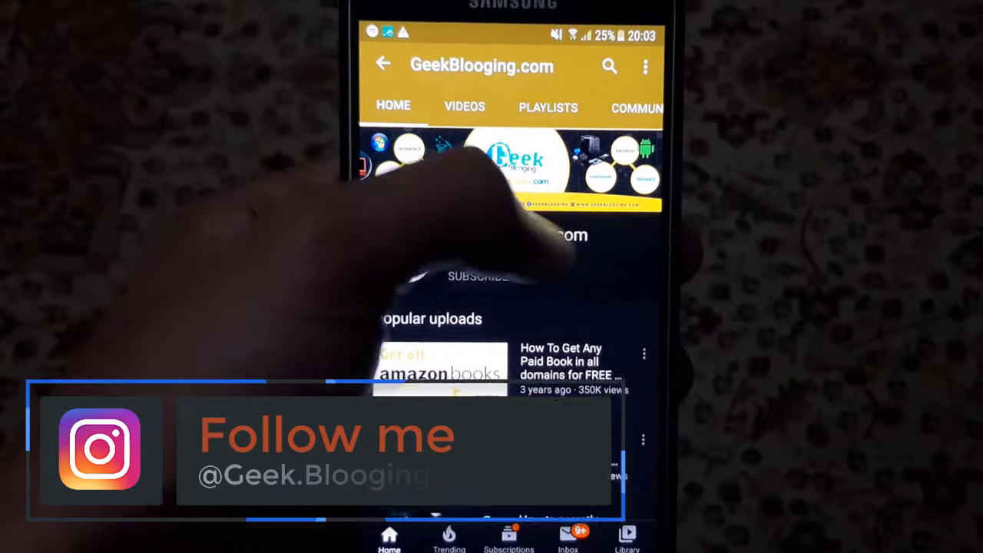
click(503, 277)
click(649, 276)
click(599, 216)
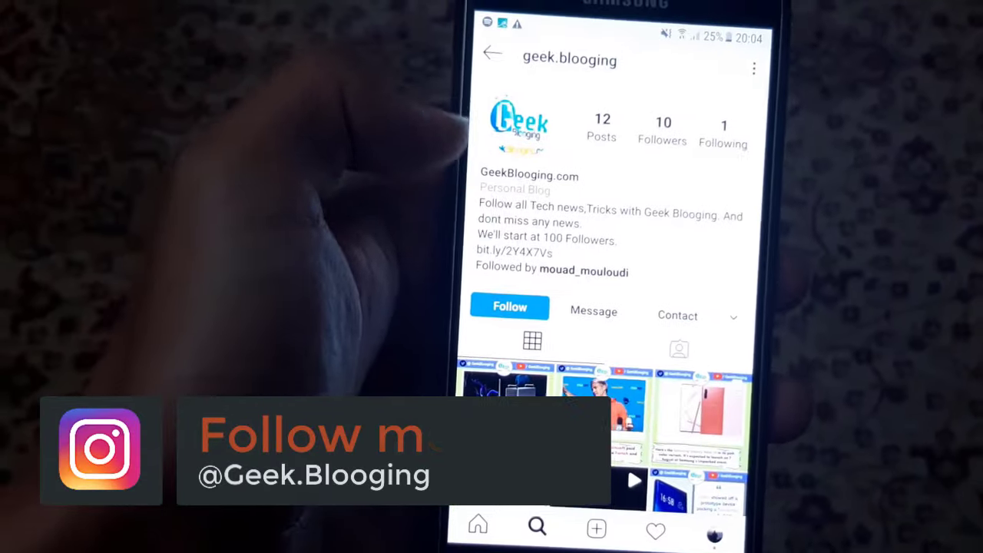
click(486, 311)
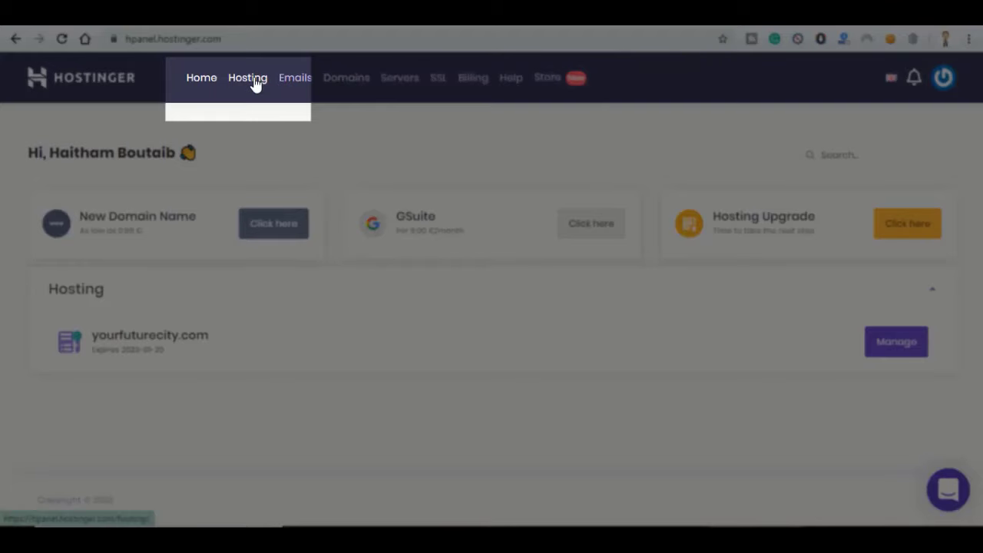
- Add a new website to the Business hosting plan using the already registered domain boutaib.me
click(256, 84)
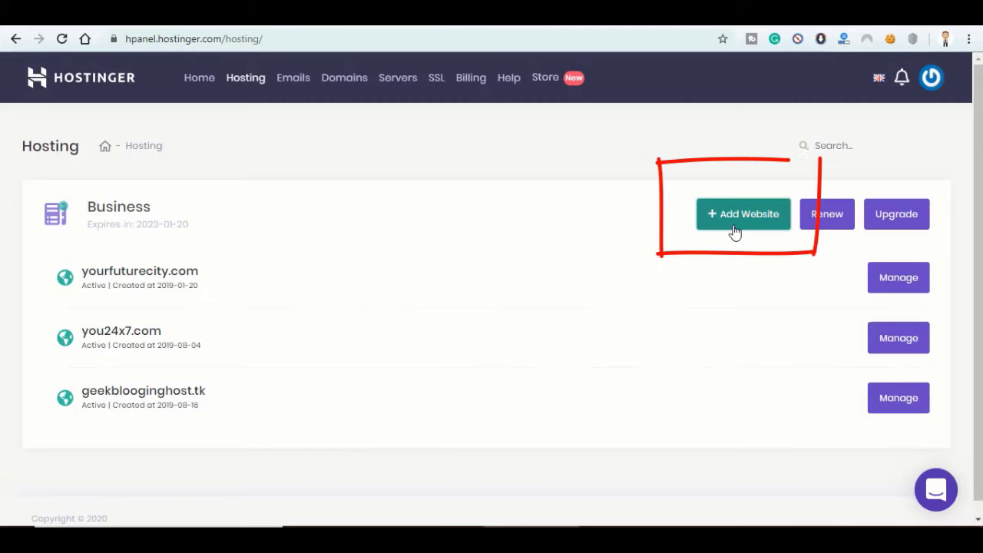
click(734, 227)
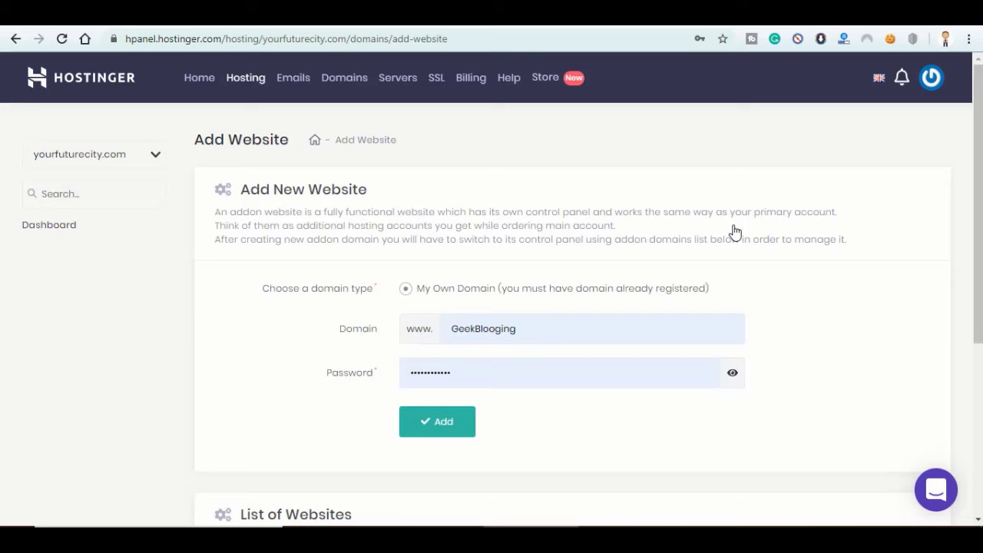
triple_click(549, 316)
text(boutaib.me)
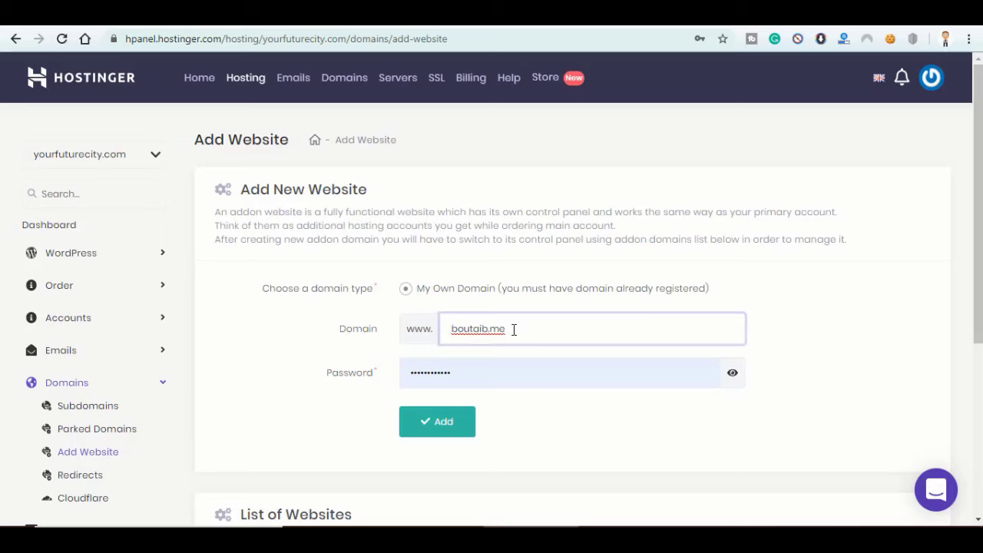
click(443, 424)
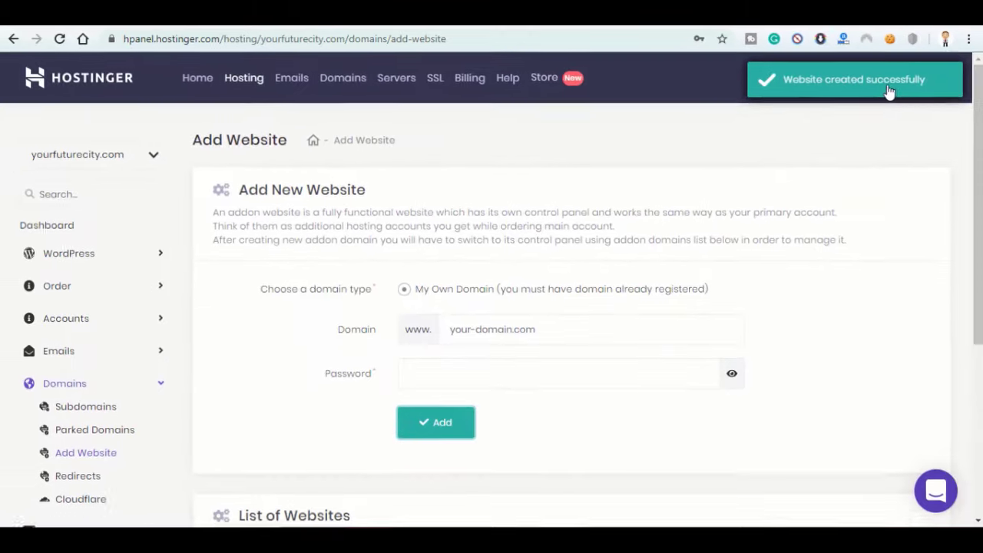
- Open the hosting management page of boutaib.me from the list of websites
scroll(655, 346, down, 4)
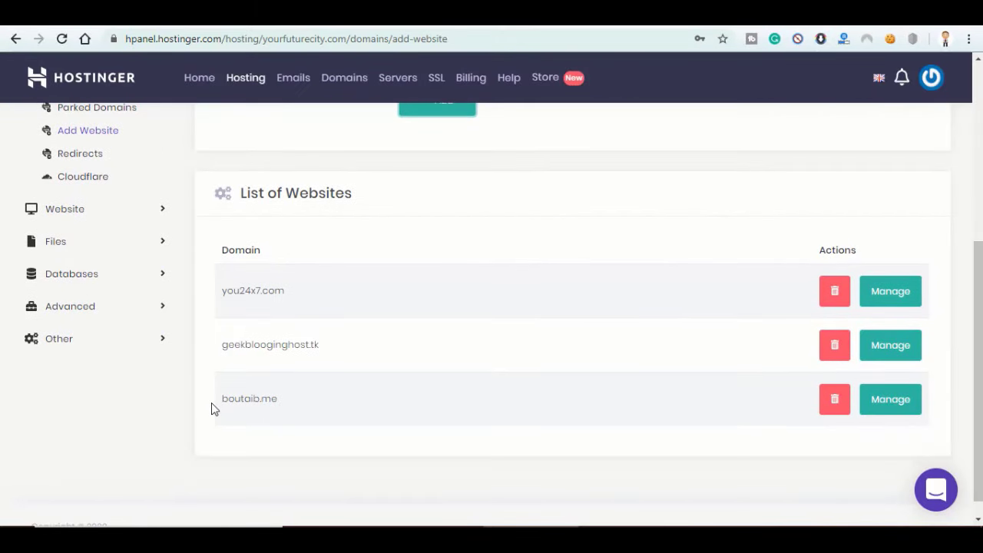
drag(211, 402, 272, 400)
click(290, 409)
click(914, 400)
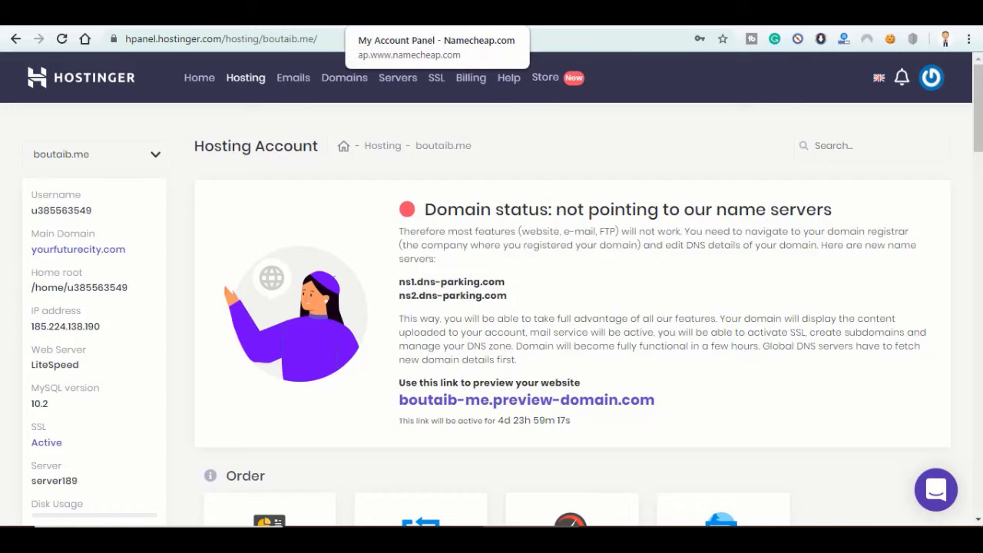
- Switch to Namecheap and open the management page for the boutaib.me domain
click(369, 15)
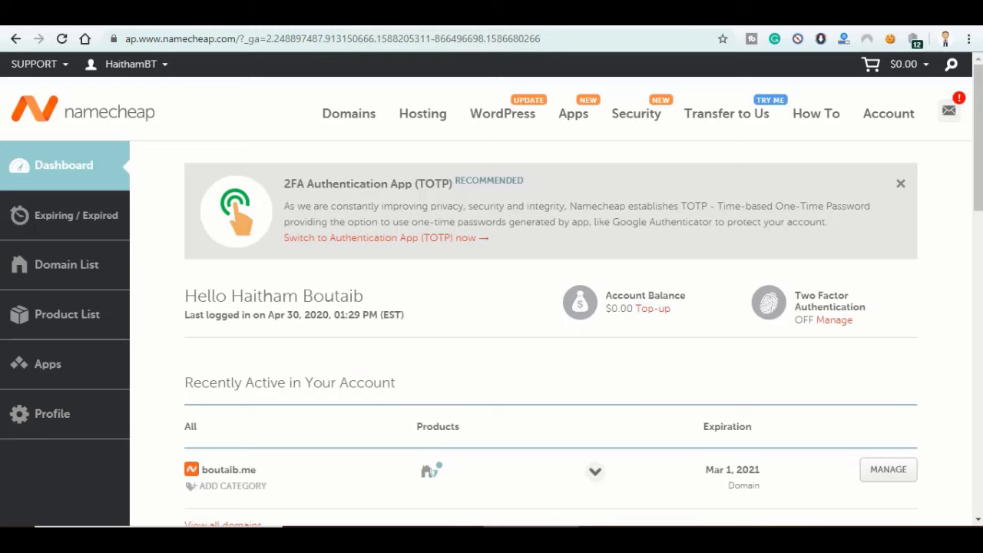
scroll(421, 120, down, 2)
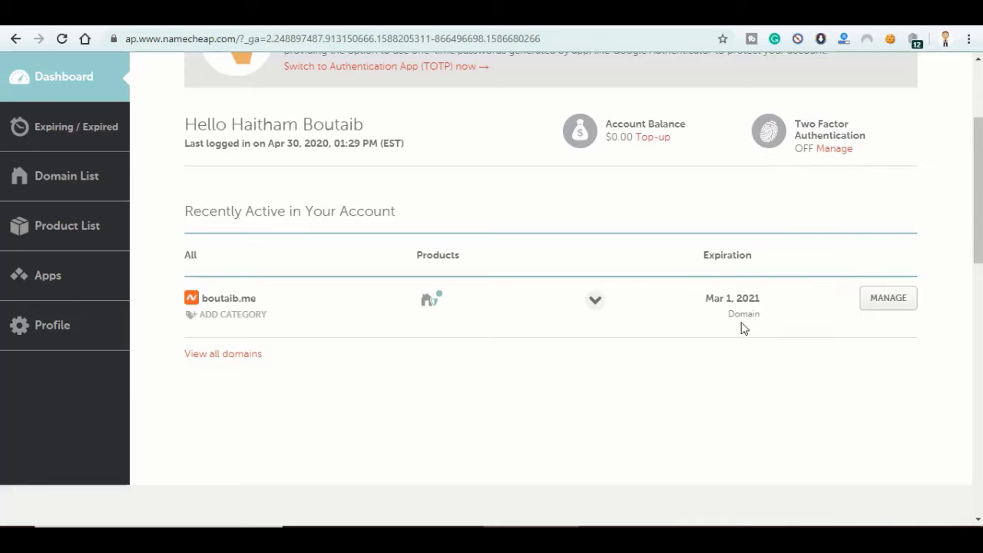
click(893, 307)
- Set the boutaib.me domain's nameserver type to Custom DNS
drag(980, 126, 979, 180)
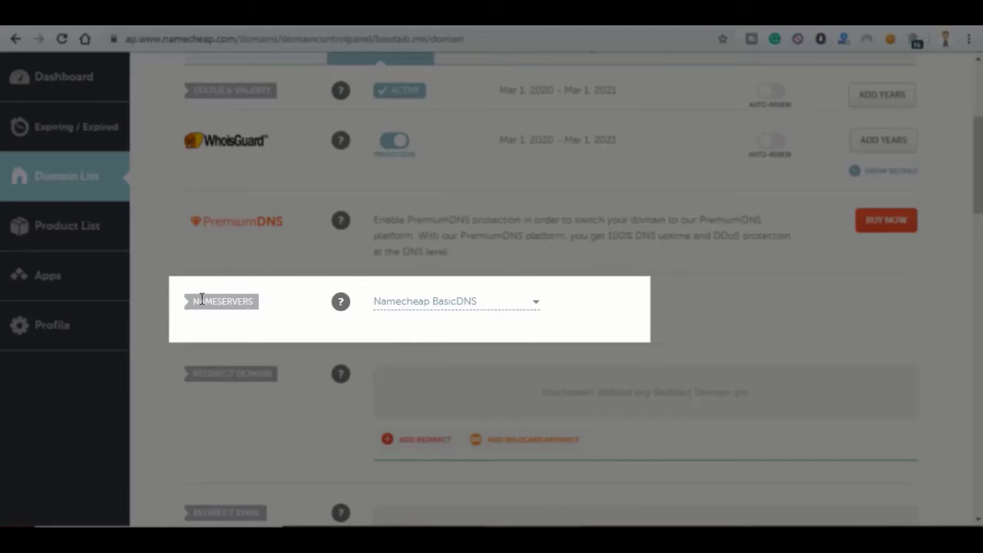
click(535, 307)
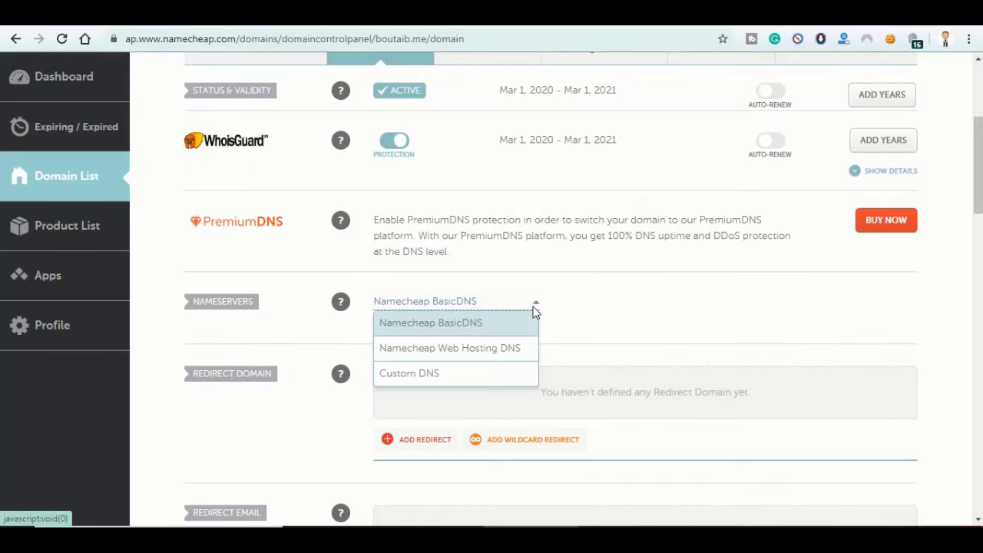
click(439, 372)
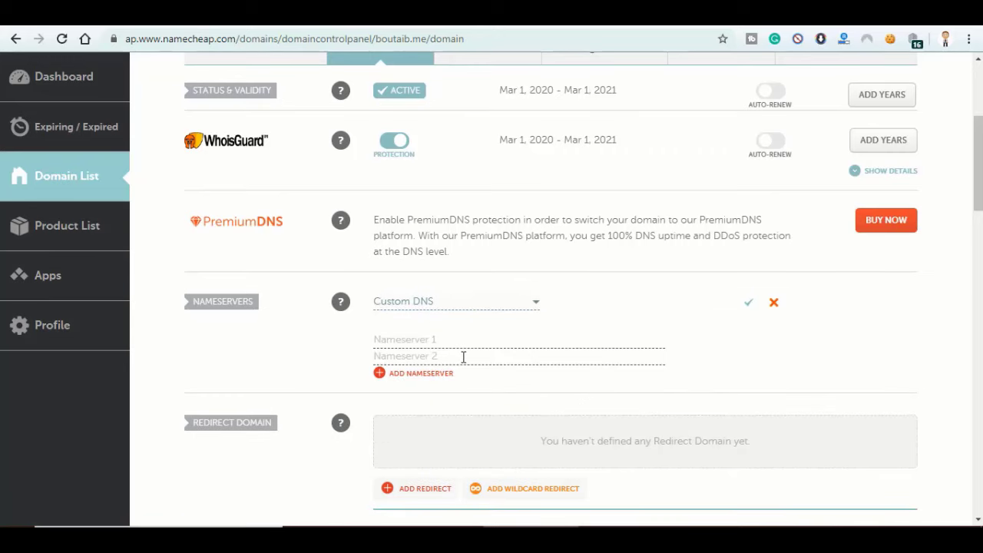
- Copy the first nameserver, ns1.dns-parking.com, from Hostinger and enter it as Nameserver 1 in Namecheap
key(ctrl+Tab)
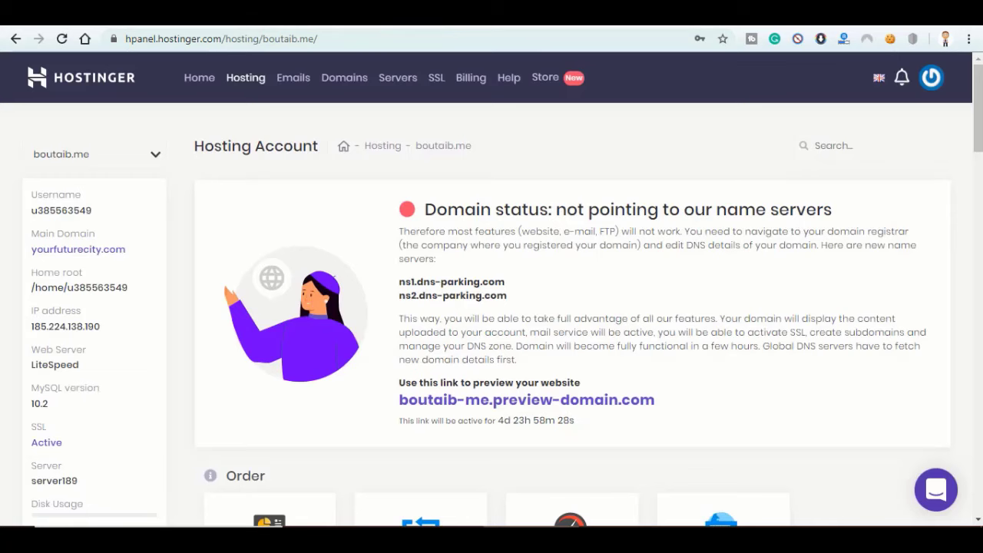
drag(504, 283, 395, 278)
key(ctrl+c)
key(ctrl+shift+Tab)
click(430, 338)
key(ctrl+v)
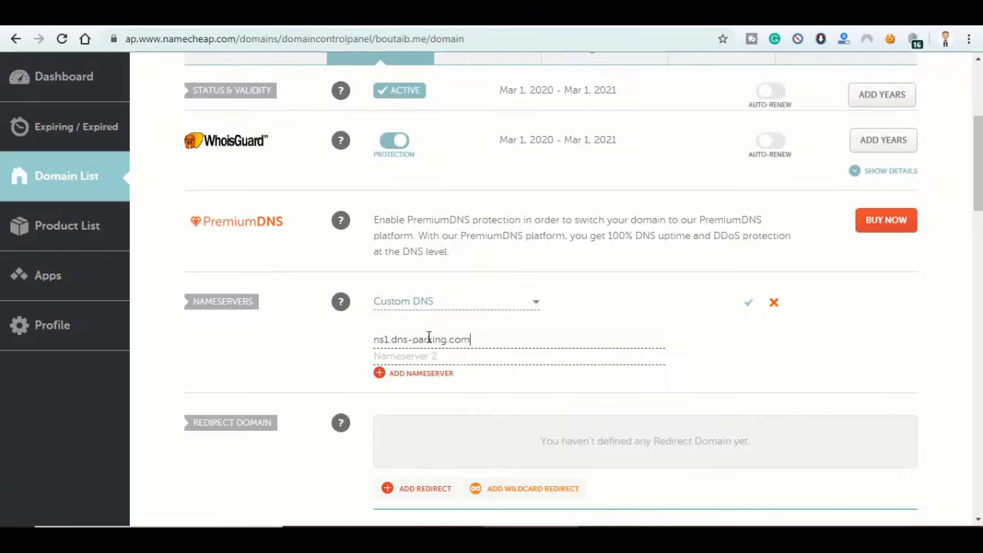
- Copy ns2.dns-parking.com from Hostinger into Nameserver 2 in Namecheap and save the custom nameservers
key(ctrl+Tab)
triple_click(425, 298)
key(ctrl+c)
key(ctrl+shift+Tab)
click(430, 357)
key(ctrl+v)
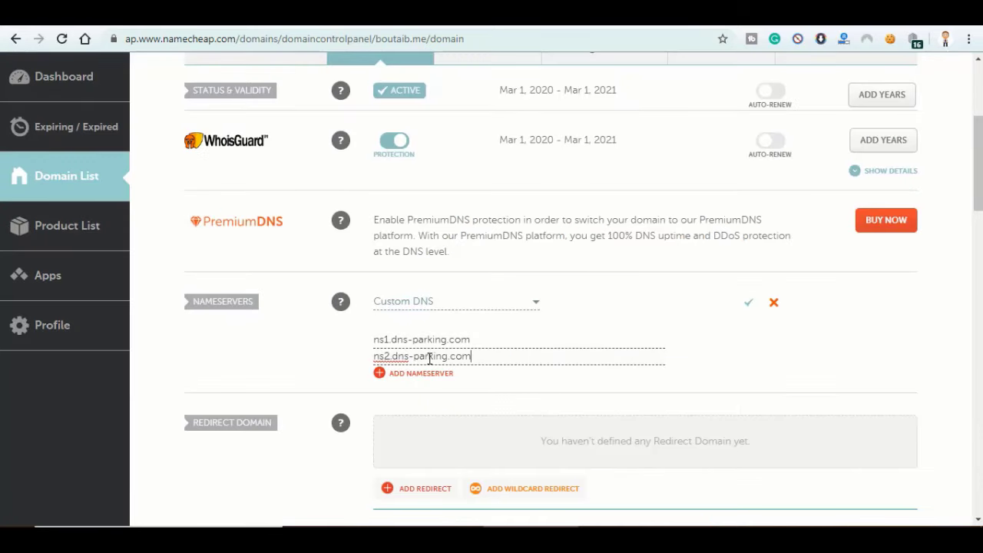
click(751, 304)
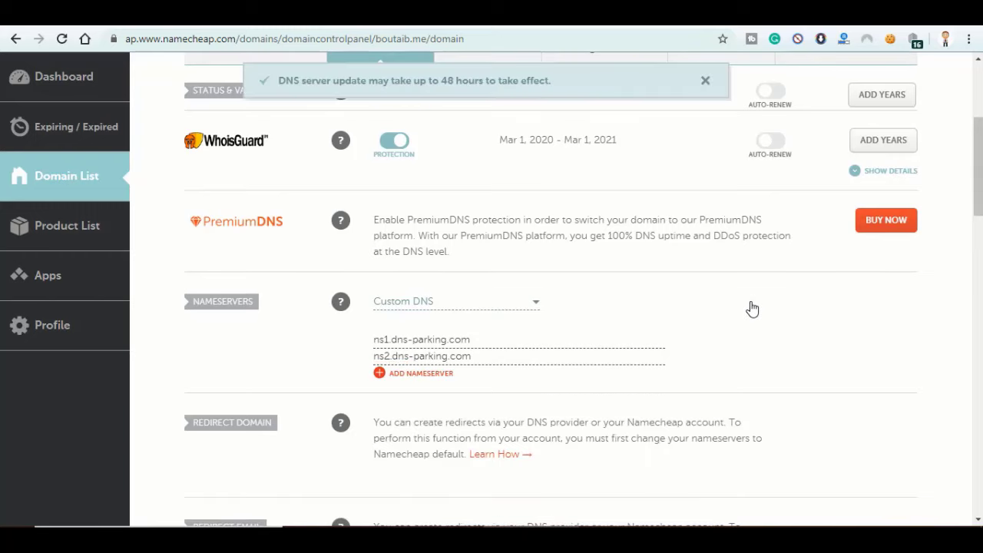
- Switch to GoDaddy and open the form for entering custom nameservers for the you24x7.com domain
key(ctrl+Tab)
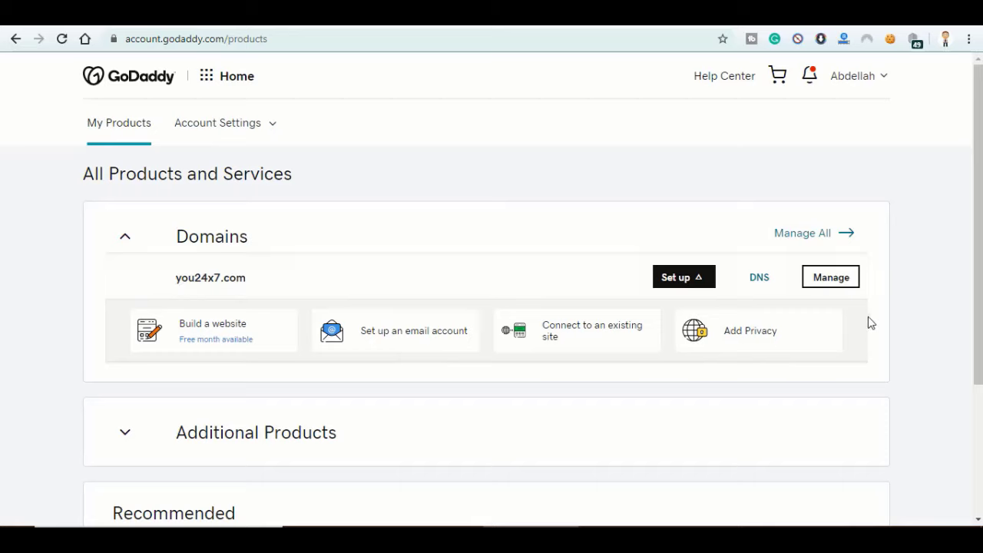
click(765, 283)
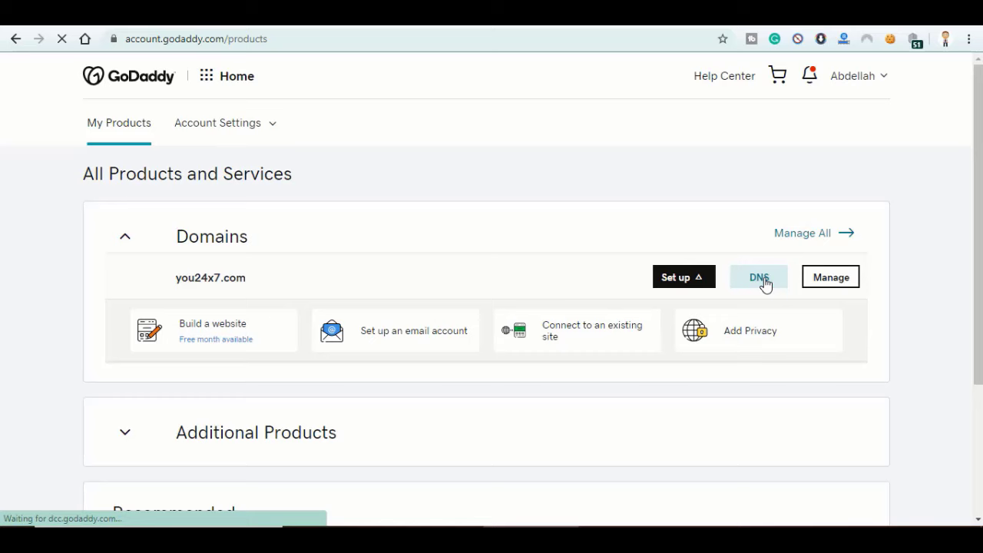
scroll(491, 292, down, 7)
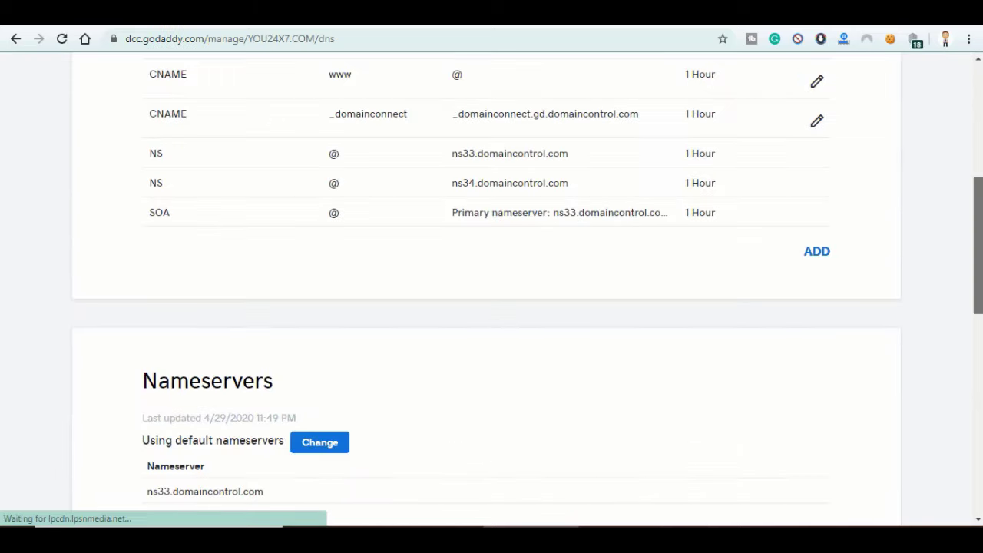
scroll(377, 244, down, 1)
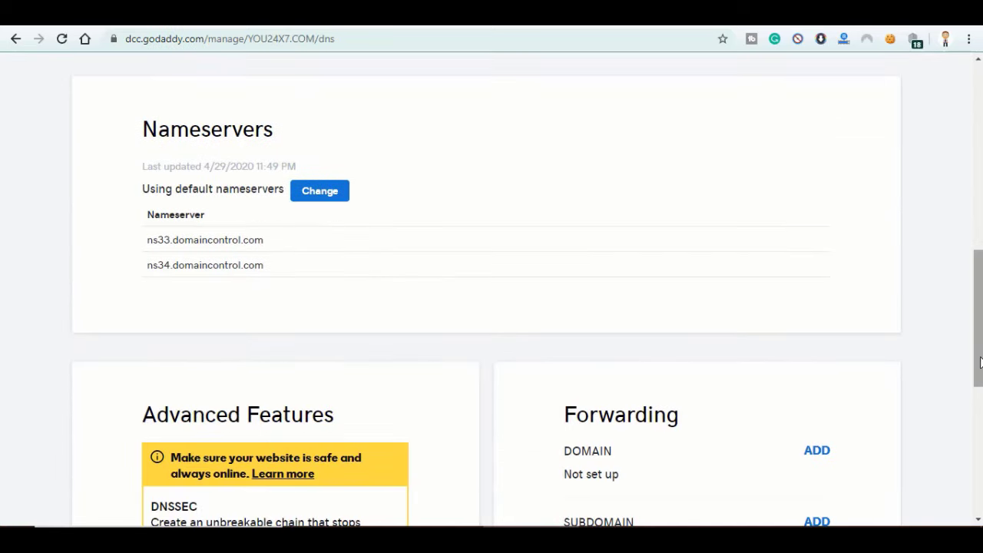
click(328, 208)
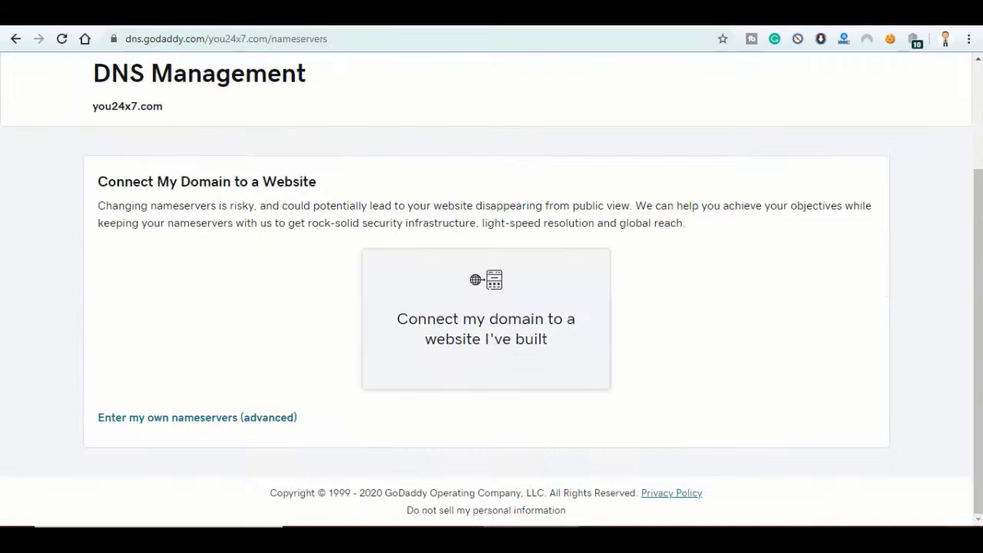
click(212, 421)
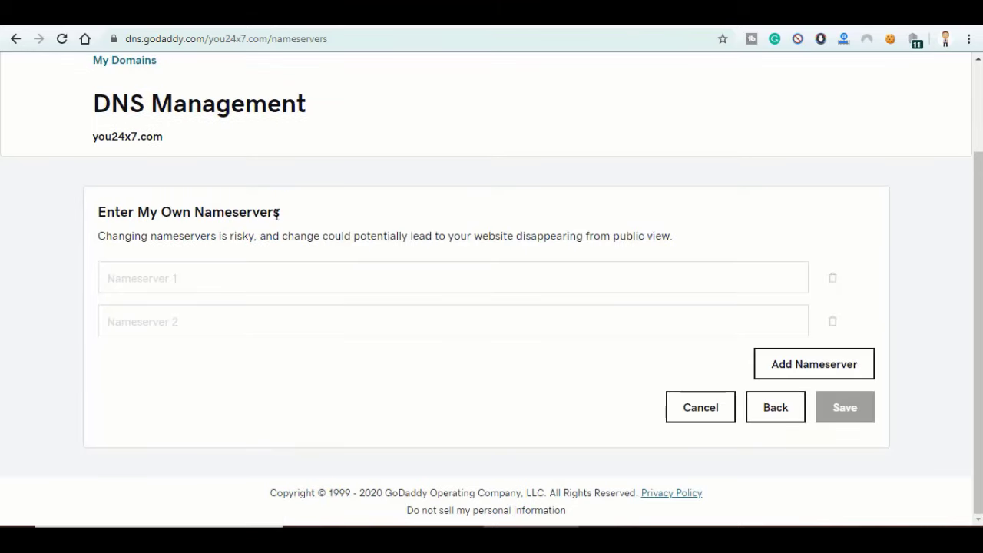
- Copy you24x7.com's nameservers ns1.dns-parking.com and ns2.dns-parking.com from Hostinger into GoDaddy's Nameserver 1 and Nameserver 2
click(108, 16)
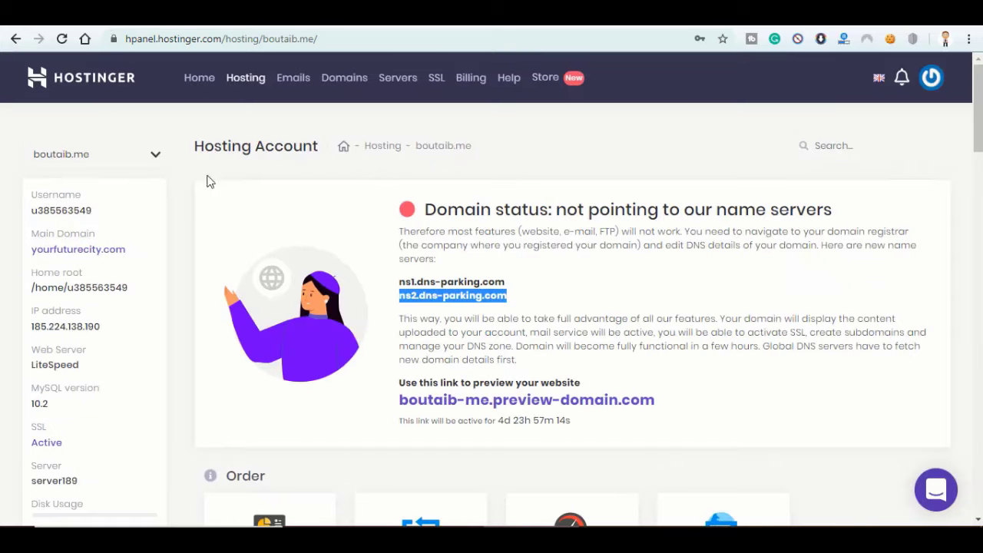
click(154, 155)
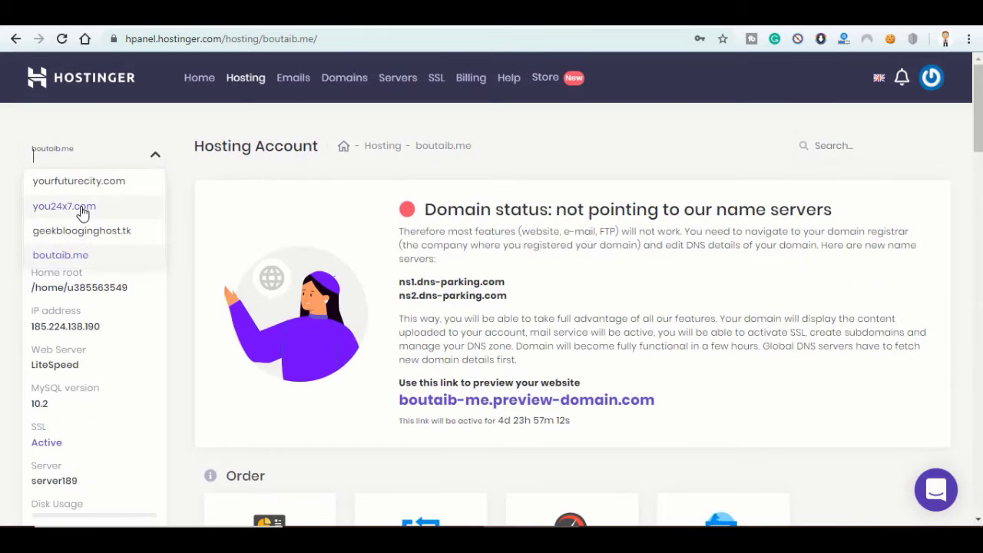
click(82, 212)
drag(399, 281, 505, 282)
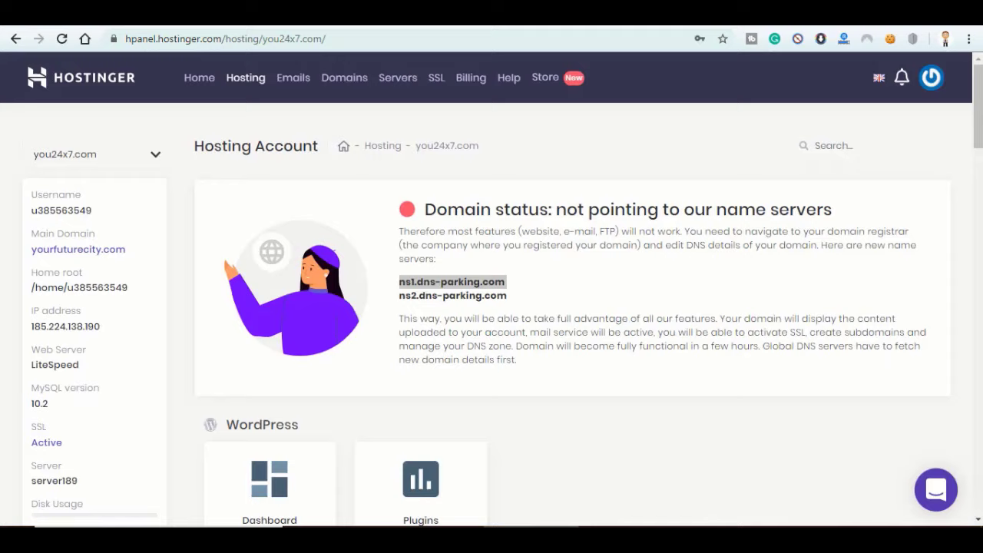
drag(399, 296, 506, 296)
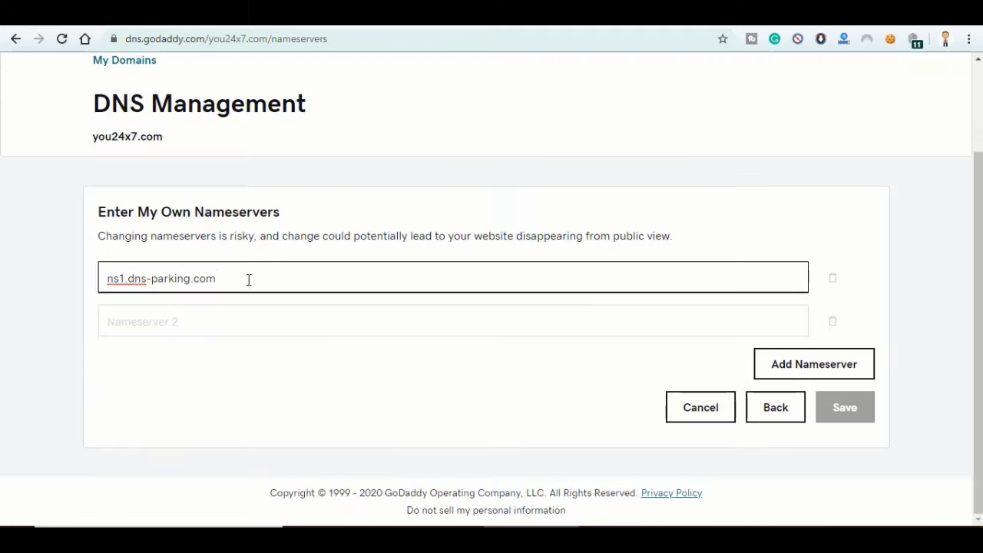
click(330, 322)
key(ctrl+v)
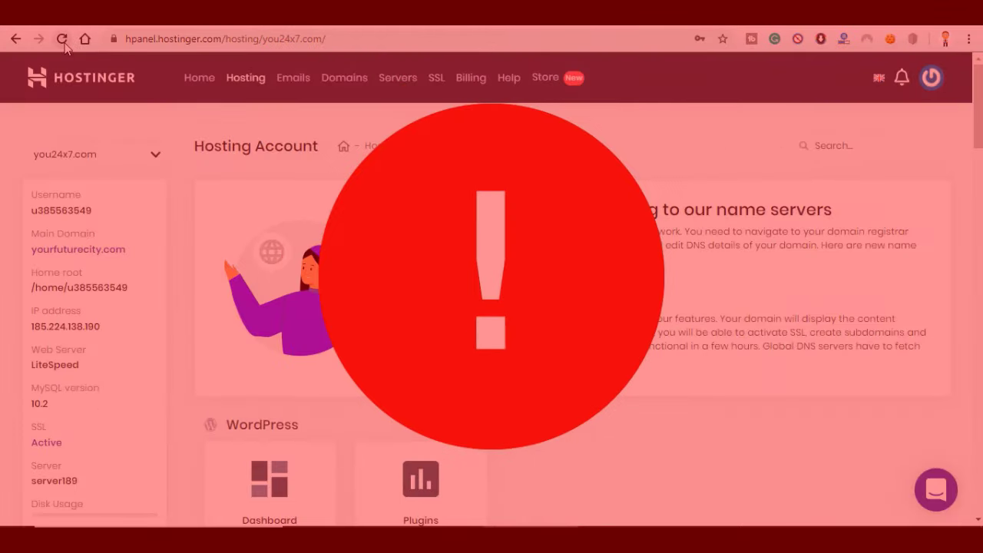
- Reload the you24x7.com hosting page in Hostinger to check its domain status
click(65, 44)
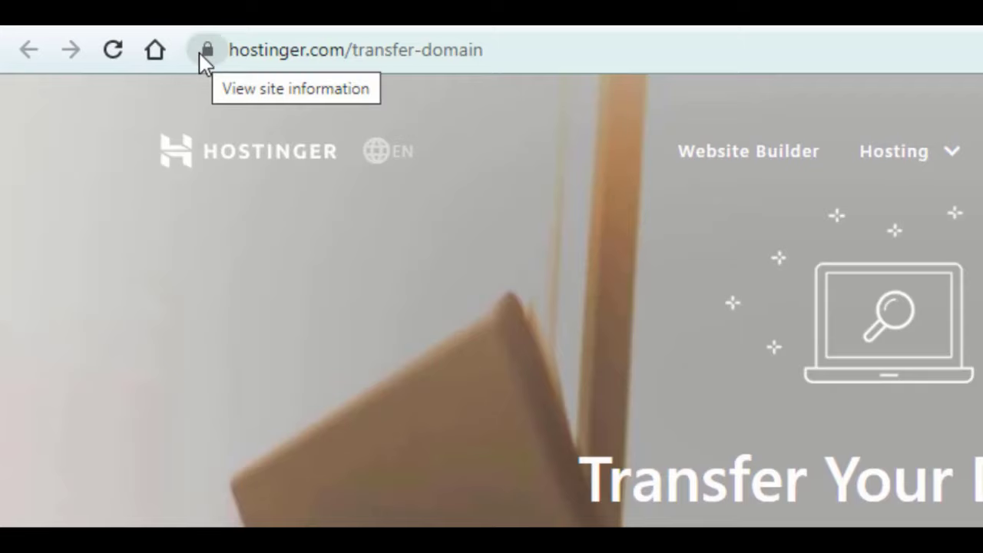
- Check the order total for transferring boutaib.me to Hostinger
click(505, 56)
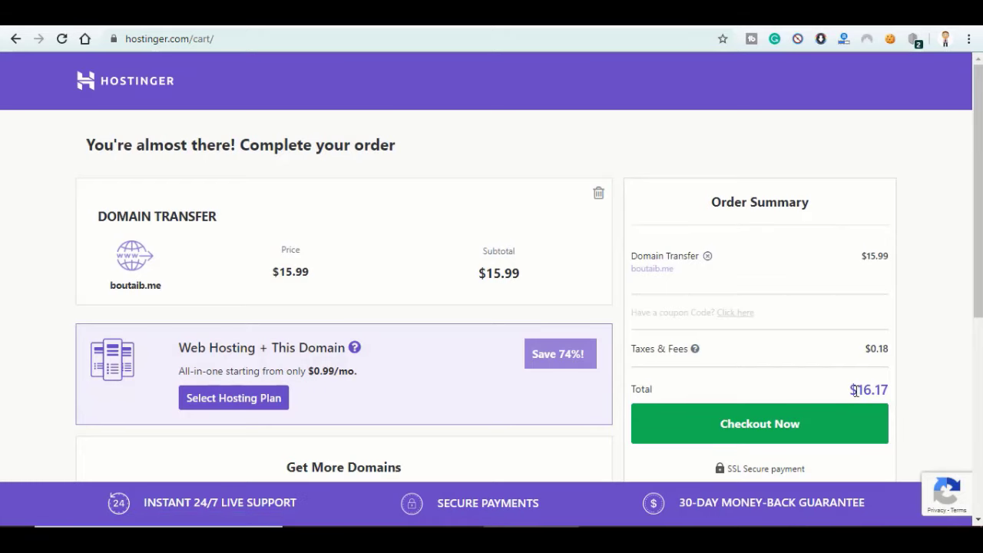
drag(853, 391, 888, 393)
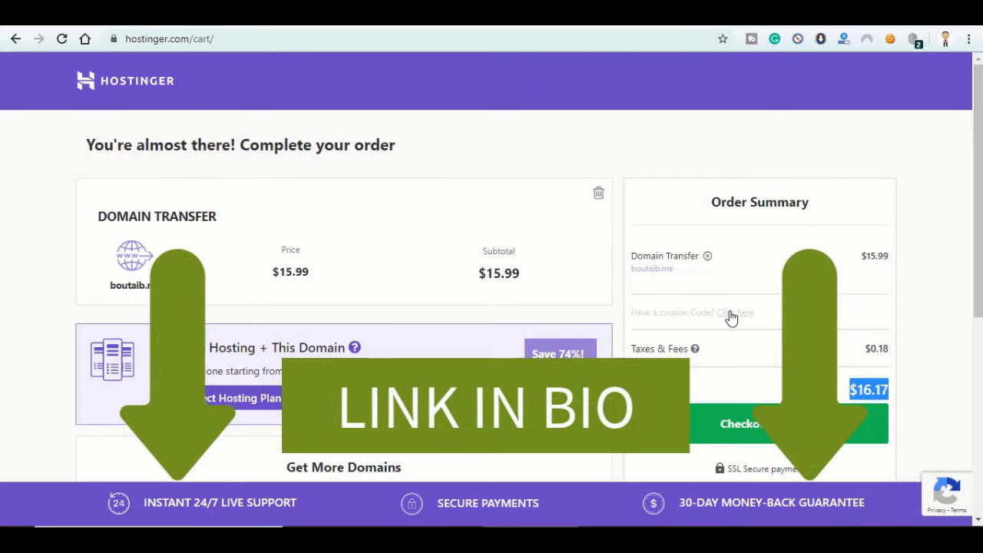
- Try to apply a coupon code to the boutaib.me domain transfer order
click(733, 313)
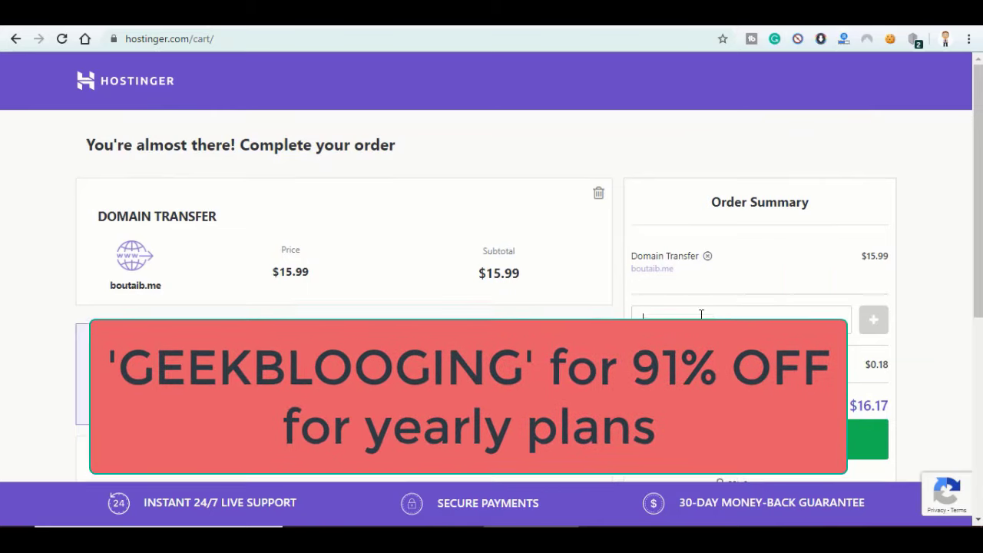
key(ctrl+v)
click(880, 325)
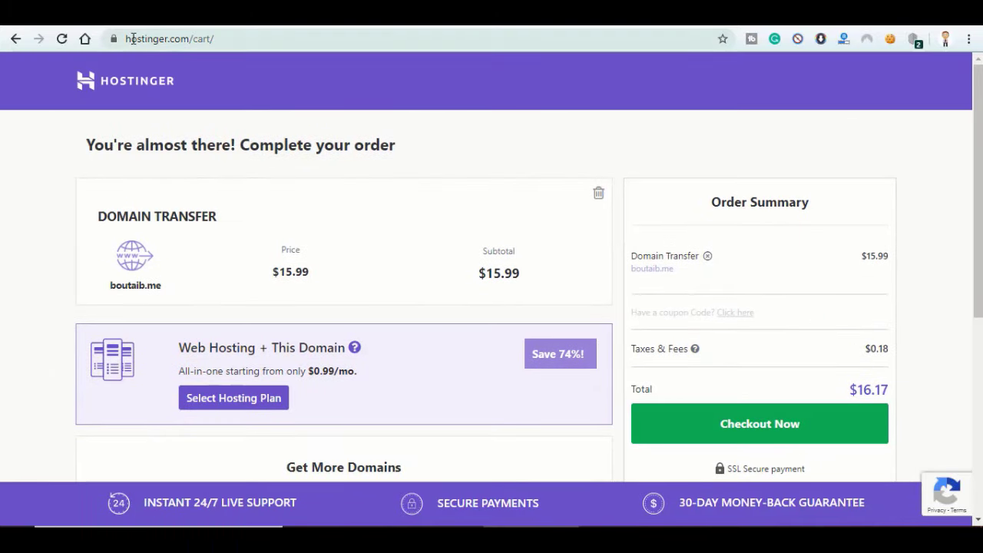
- Return to the domain transfer page and read the steps for starting a transfer
click(11, 38)
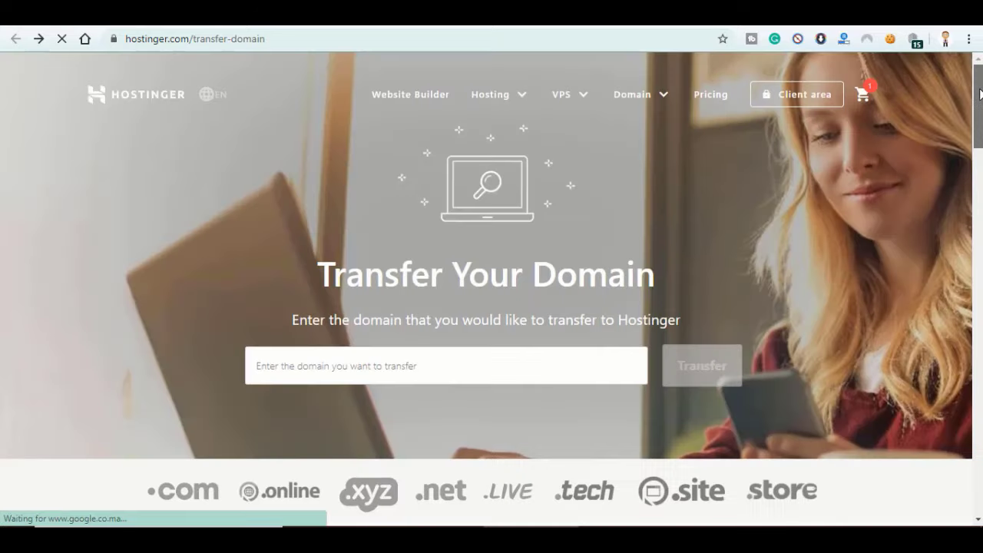
drag(979, 90, 980, 290)
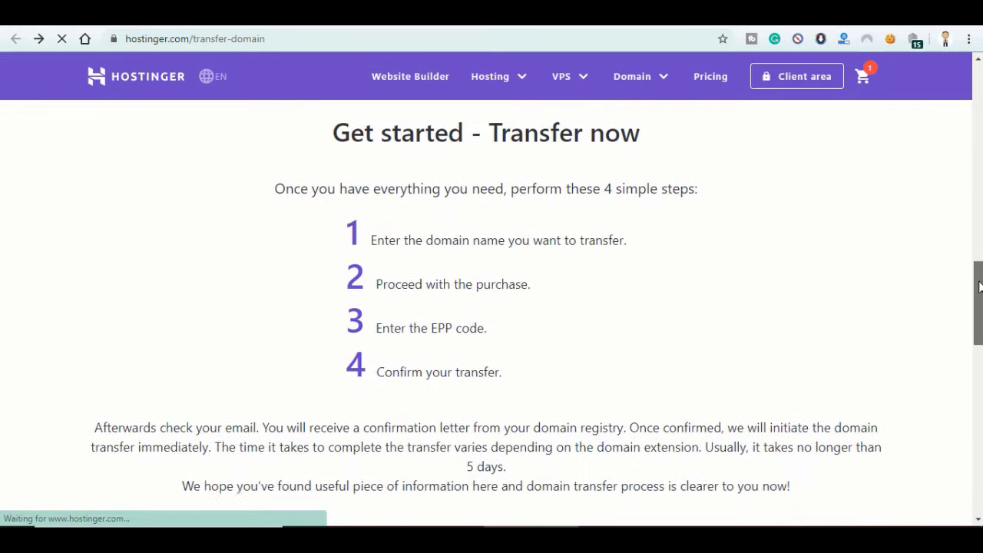